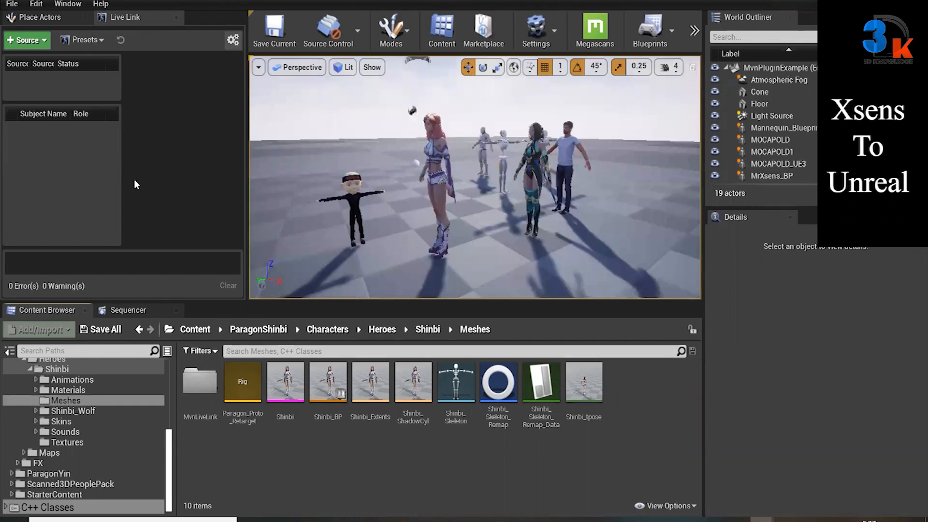
Open the list of the project's installed plugins and close it again
left_click(71, 5)
mouse_move(37, 5)
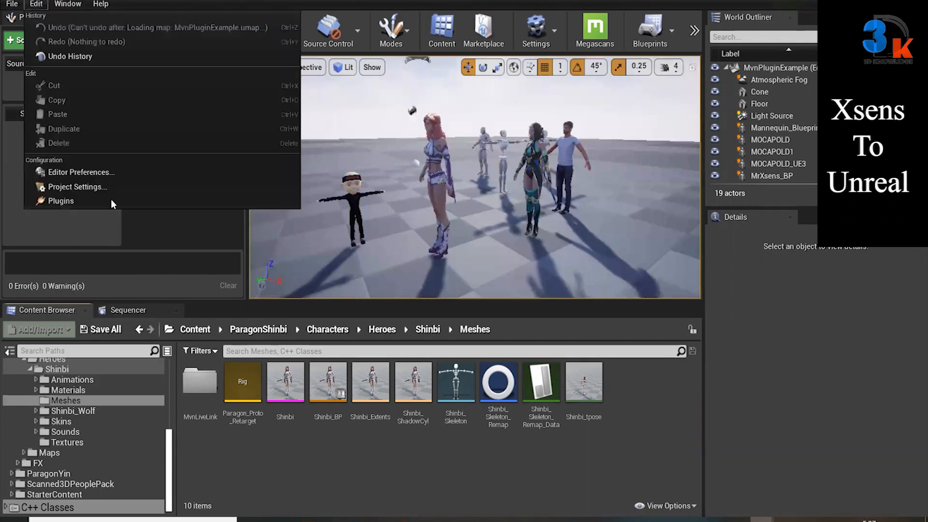
left_click(104, 199)
left_click(80, 37)
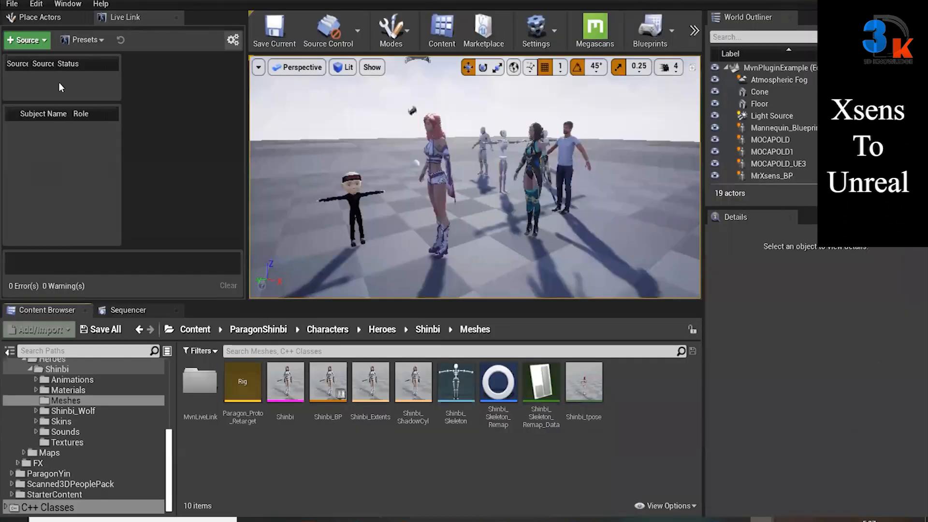
Add an Xsens Live Source on port 9763 to Live Link
left_click(27, 40)
mouse_move(66, 84)
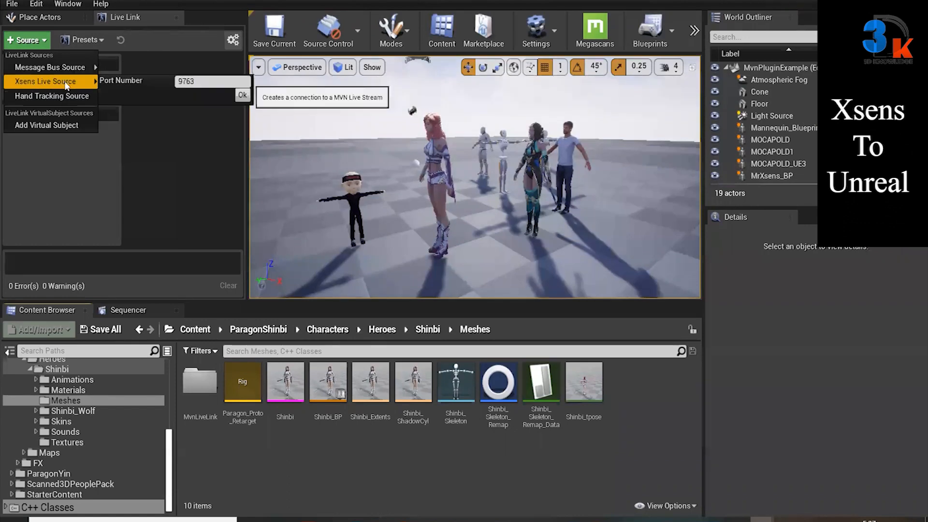
left_click(242, 95)
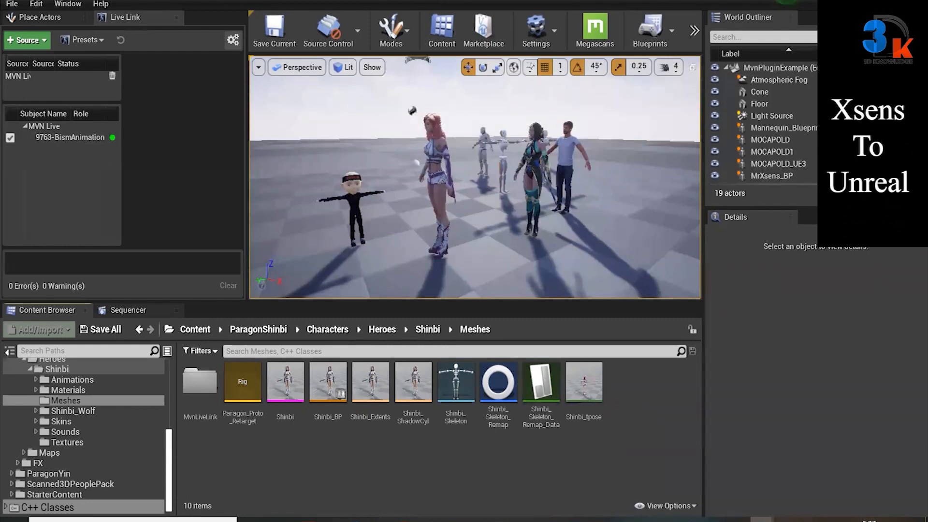
Switch to Xsens MVN, try adding a second Network Streamer destination, remove it and close the streamer options
key("alt+Tab")
left_click_drag(264, 154, 348, 194)
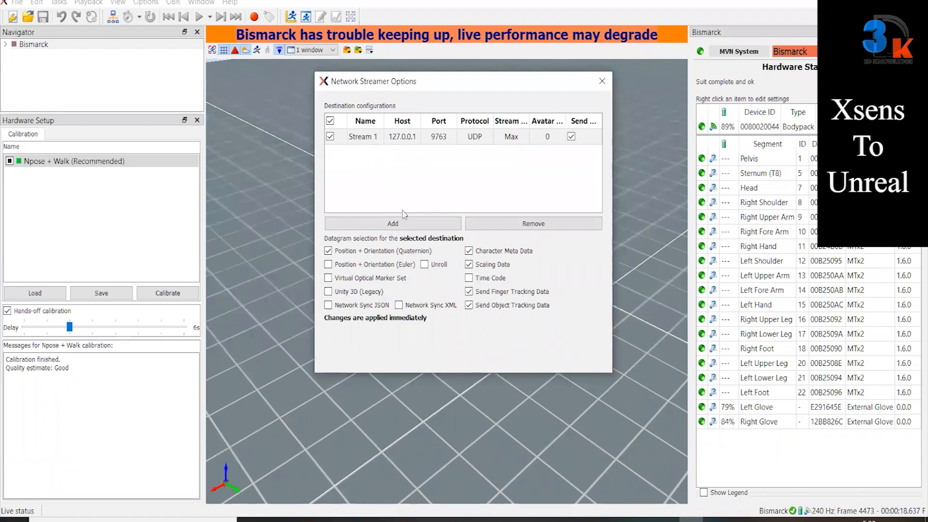
left_click(395, 225)
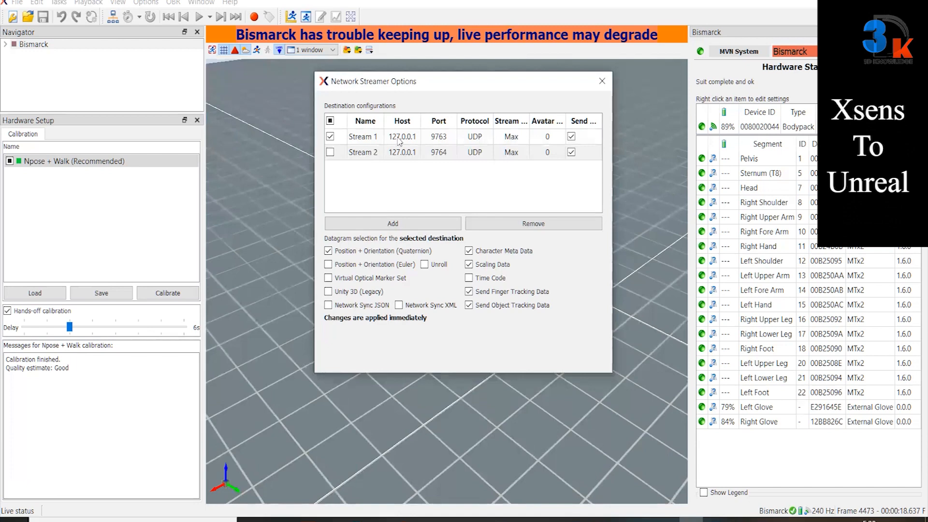
left_click(372, 152)
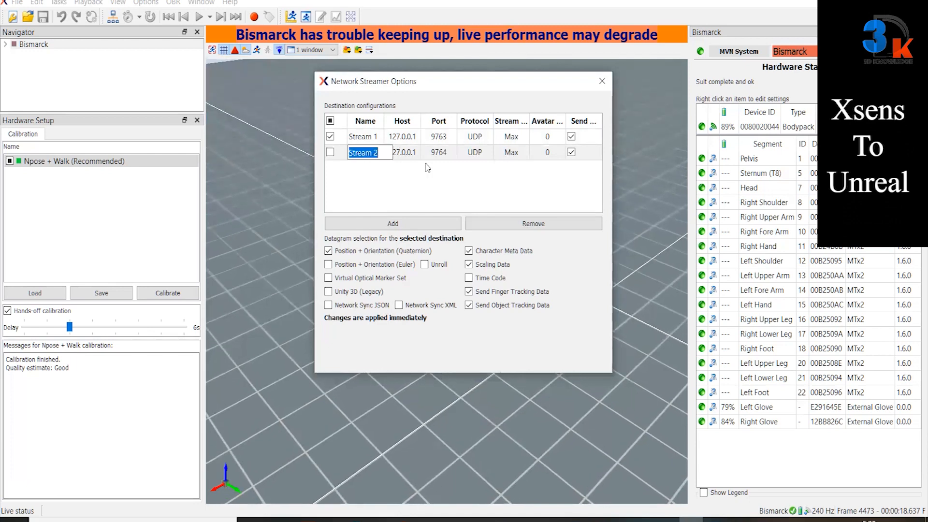
left_click(534, 225)
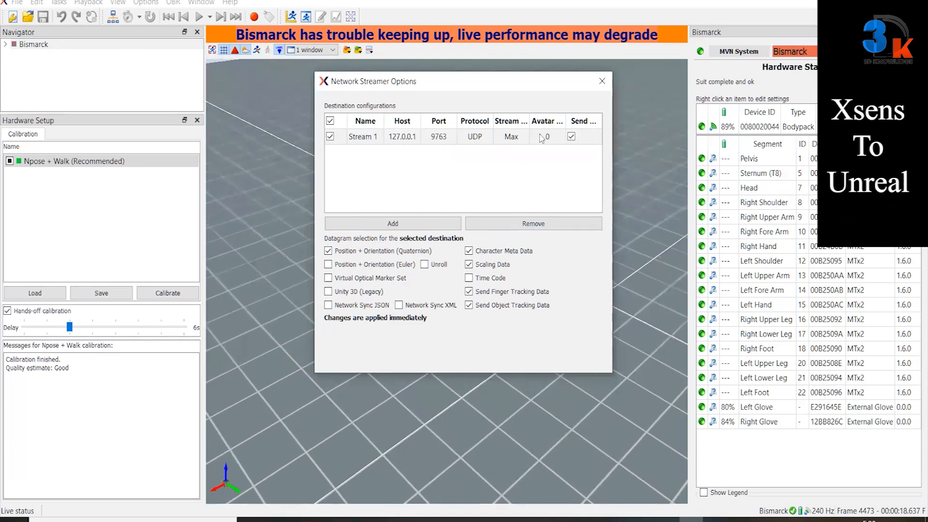
left_click(602, 81)
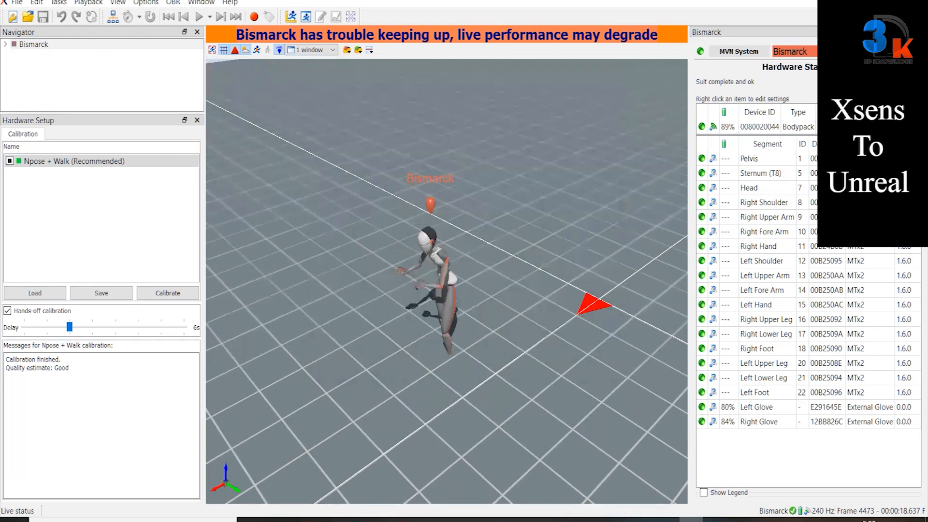
Switch back to Unreal Editor and confirm the Xsens Live Source connection on port 9763
mouse_move(762, 519)
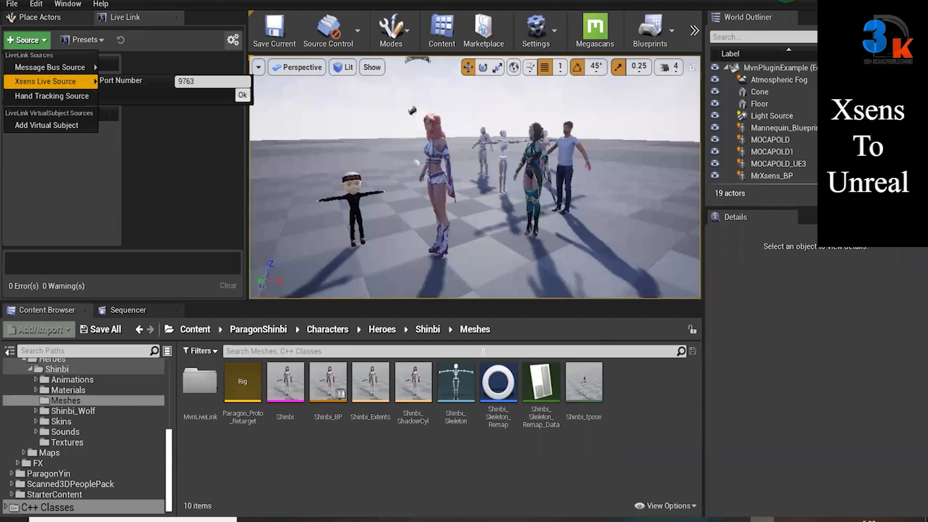
key("Return")
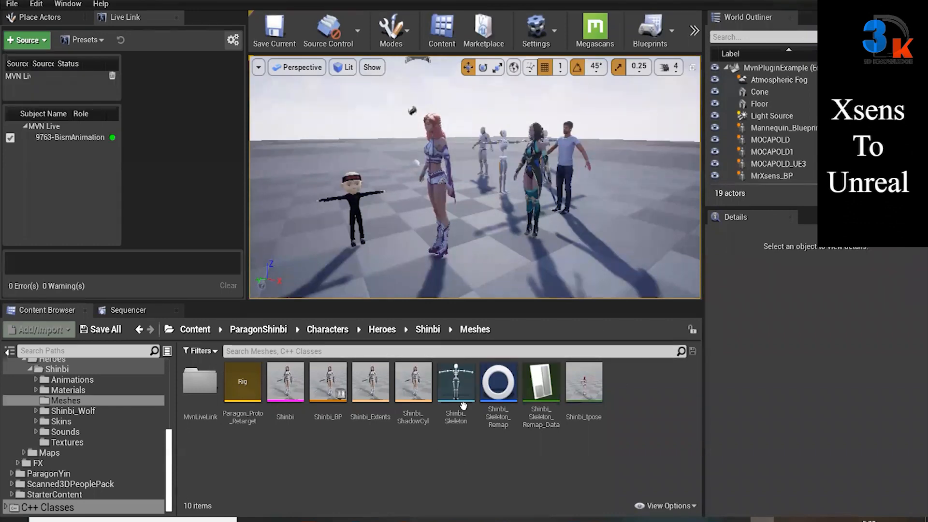
Open Shinbi_Skeleton and examine the options for creating an animation from its current pose
mouse_move(456, 414)
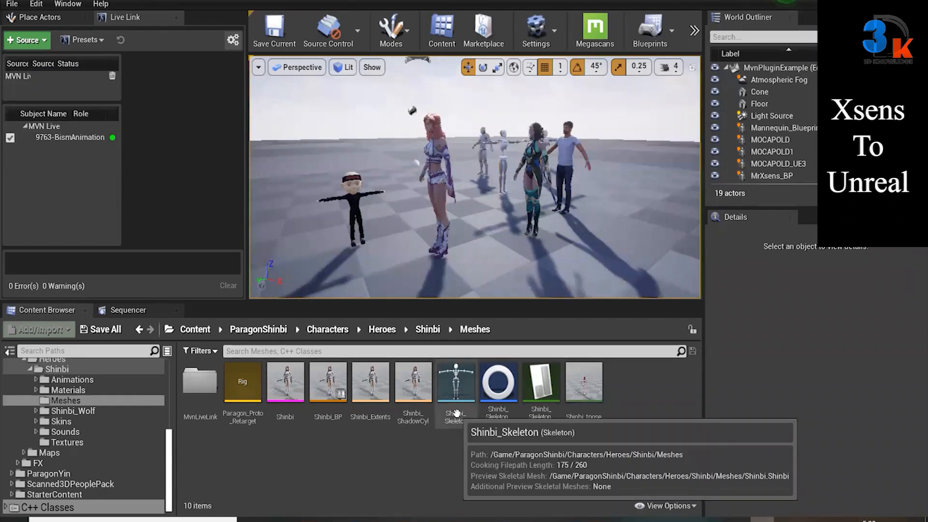
left_click(454, 384)
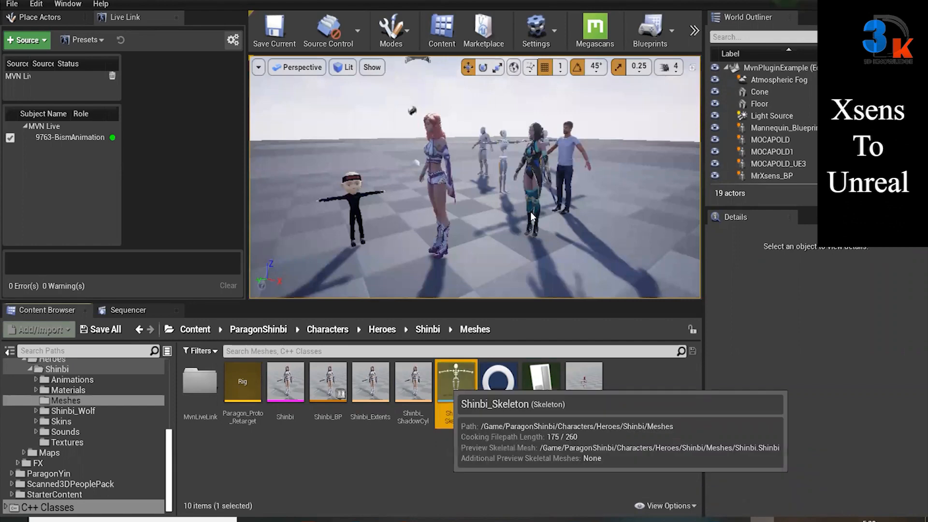
double_click(453, 419)
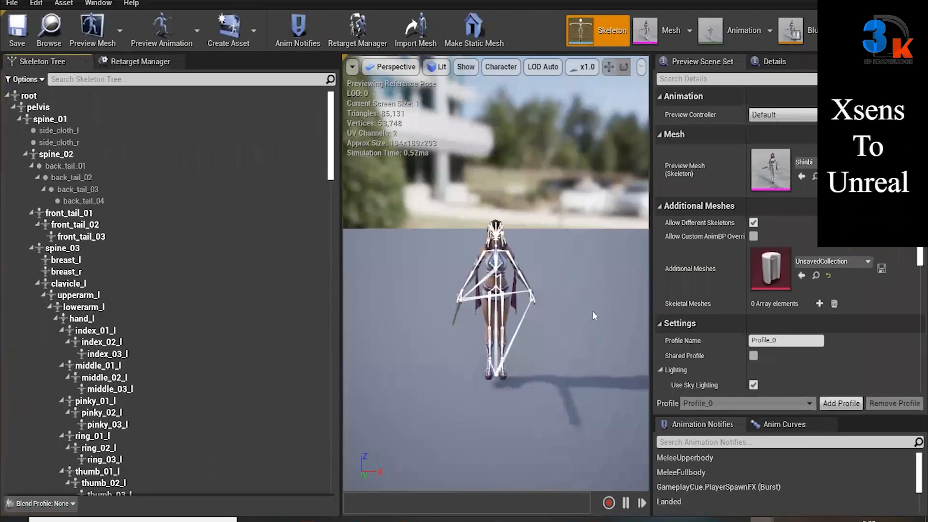
left_click(228, 30)
mouse_move(259, 67)
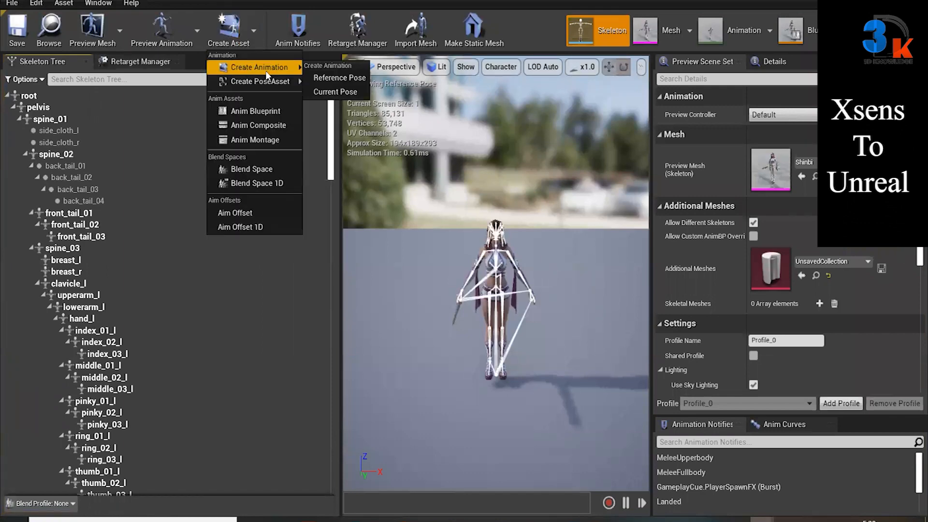
left_click(338, 92)
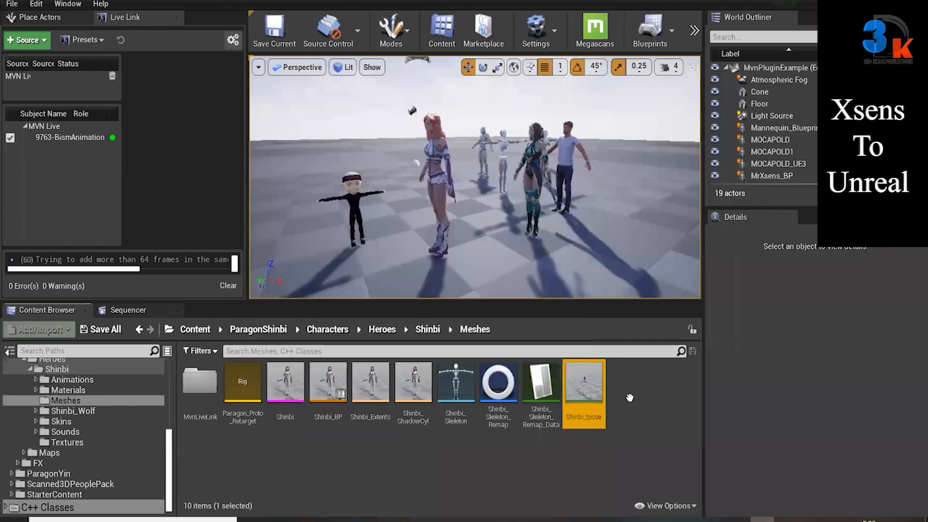
Open the Shinbi_tpose animation and inspect the character's T-pose from several sides
double_click(590, 392)
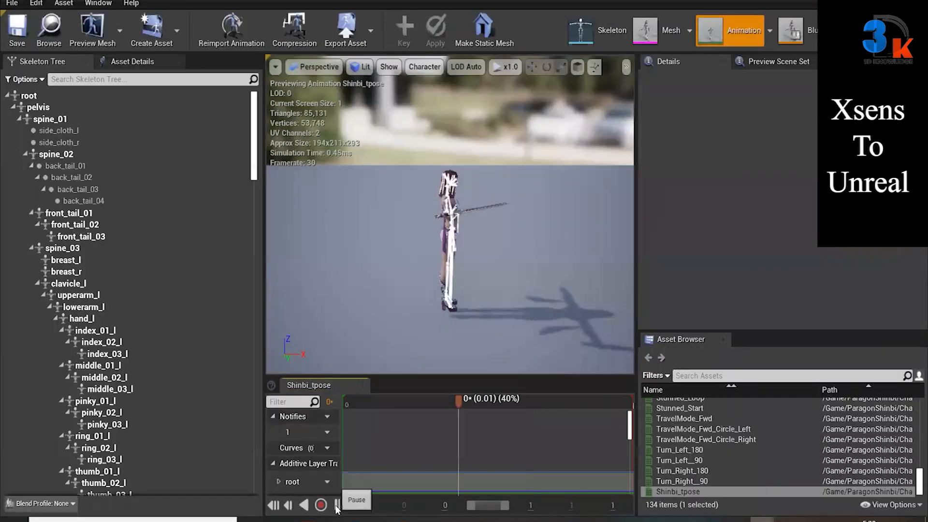
right_click_drag(531, 257, 494, 279)
left_click_drag(538, 254, 392, 232, "alt")
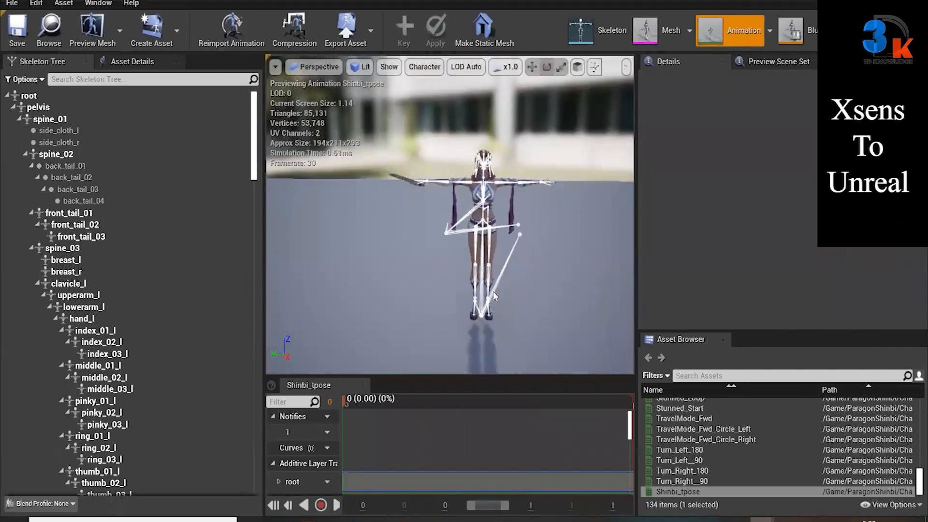
left_click_drag(481, 228, 369, 275, "alt")
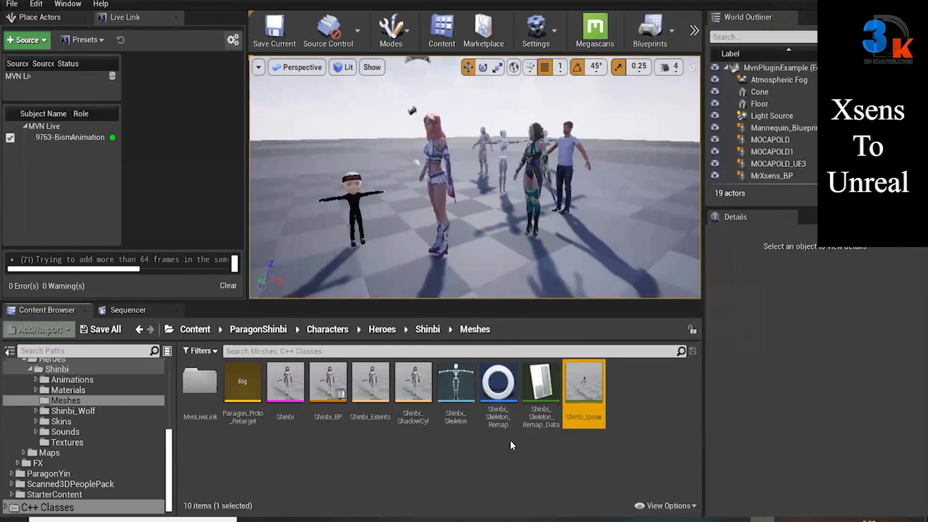
Show the Xsens remapping options for Shinbi_Skeleton and review the bone assignments in Shinbi_Skeleton_Remap
right_click(450, 397)
mouse_move(574, 78)
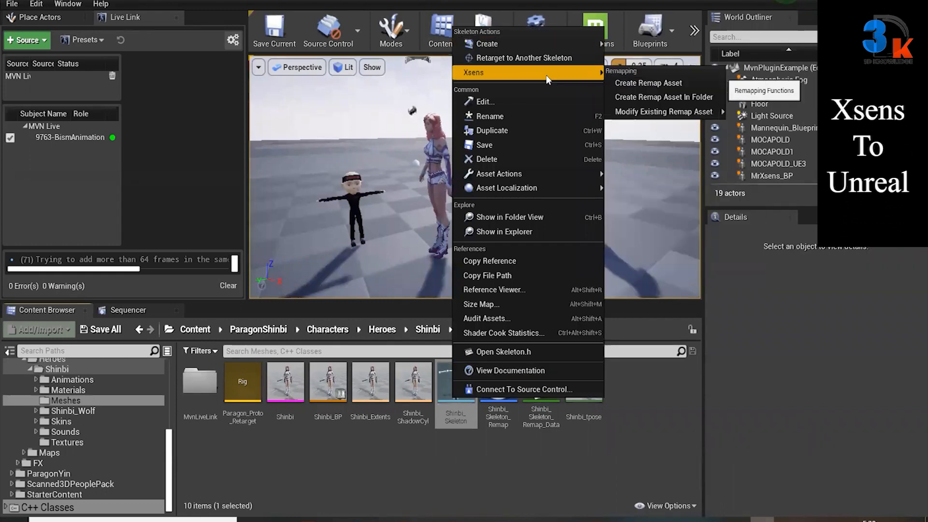
double_click(500, 413)
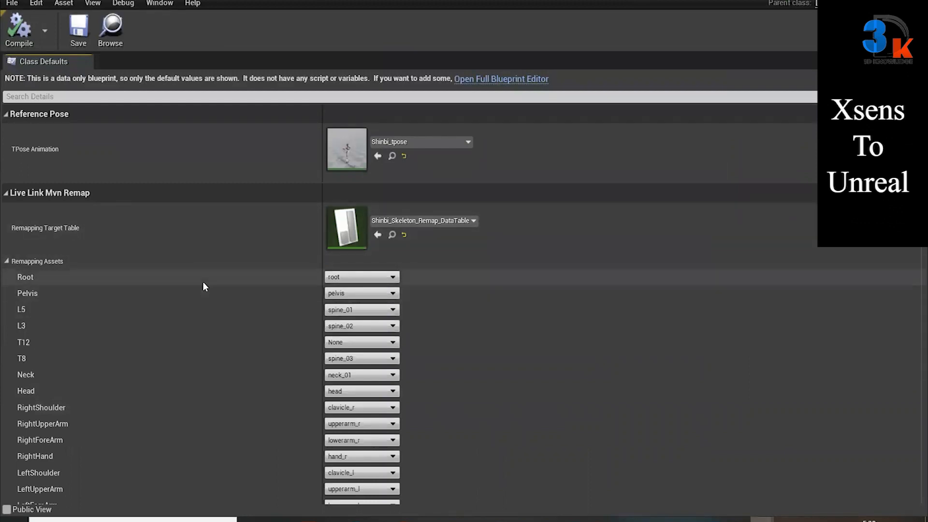
scroll(69, 239, "down", 2)
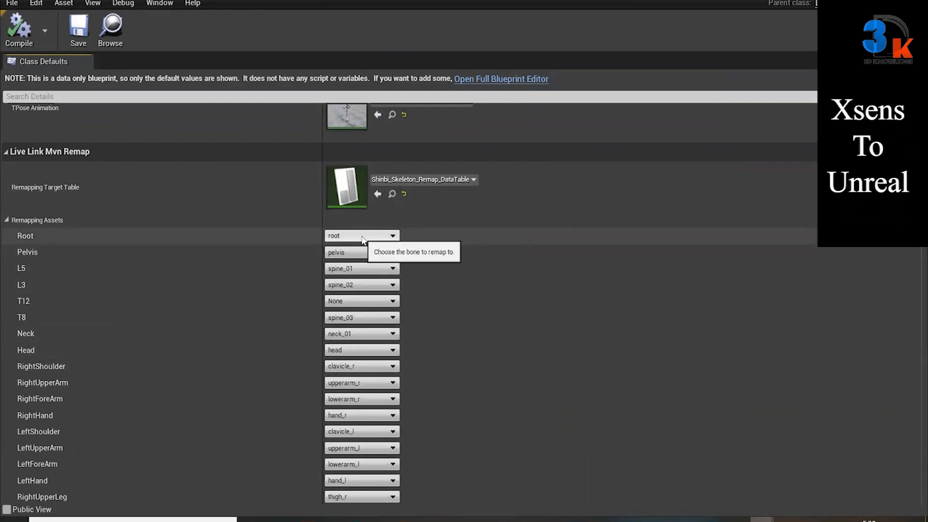
scroll(367, 263, "down", 3)
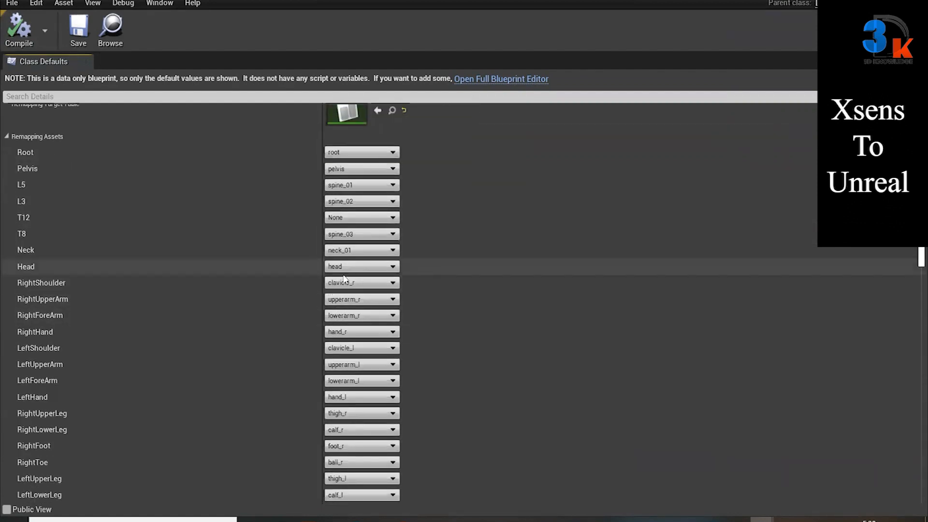
scroll(449, 265, "down", 7)
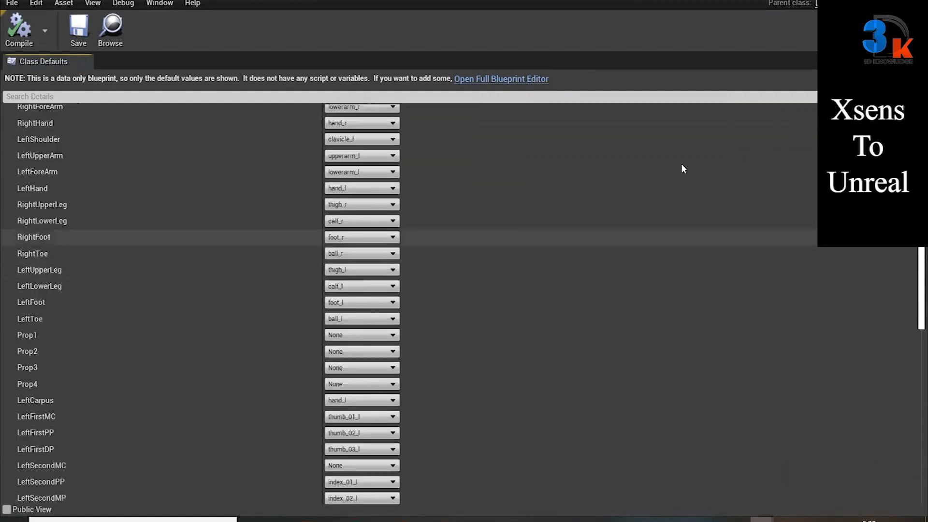
scroll(395, 369, "down", 2)
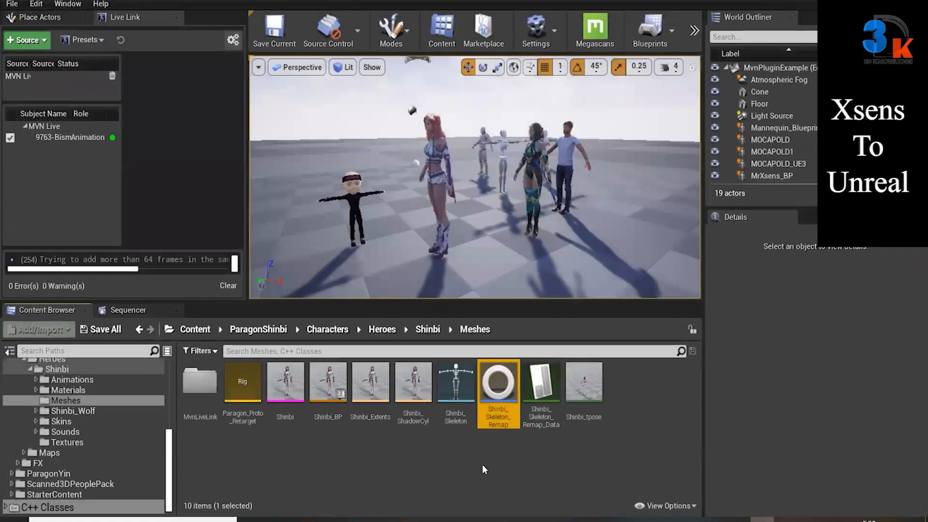
In Shinbi_BP's AnimGraph, set the Live Link Pose subject to the currently streaming MVN performer on port 9763 and compile the blueprint
double_click(333, 411)
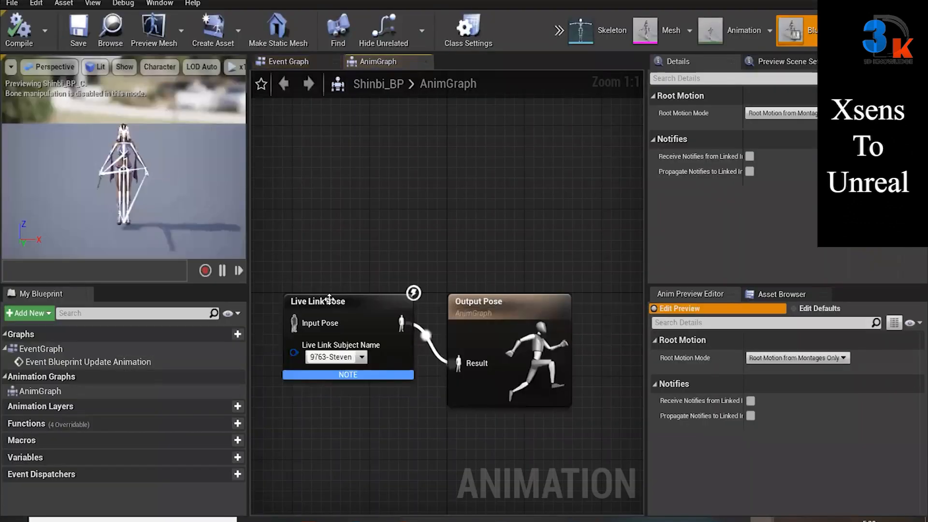
left_click_drag(337, 305, 356, 274)
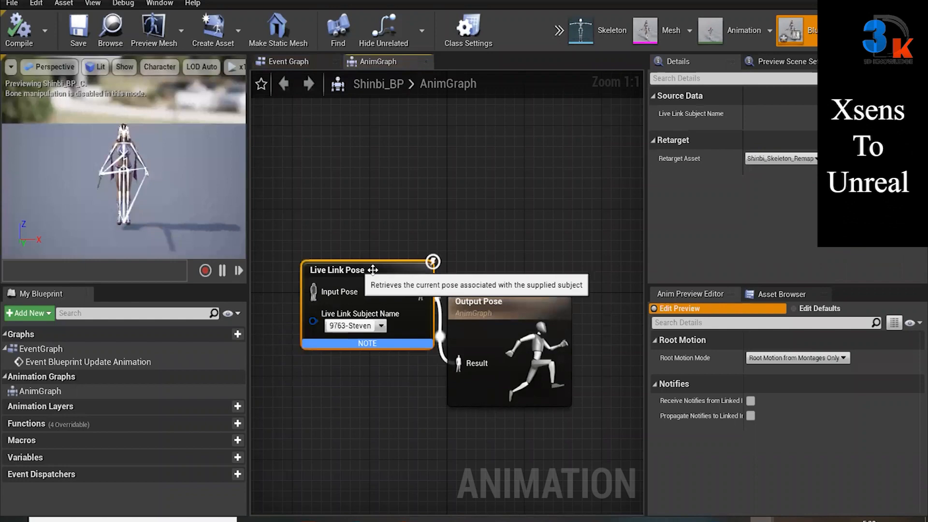
left_click(381, 326)
left_click(376, 158)
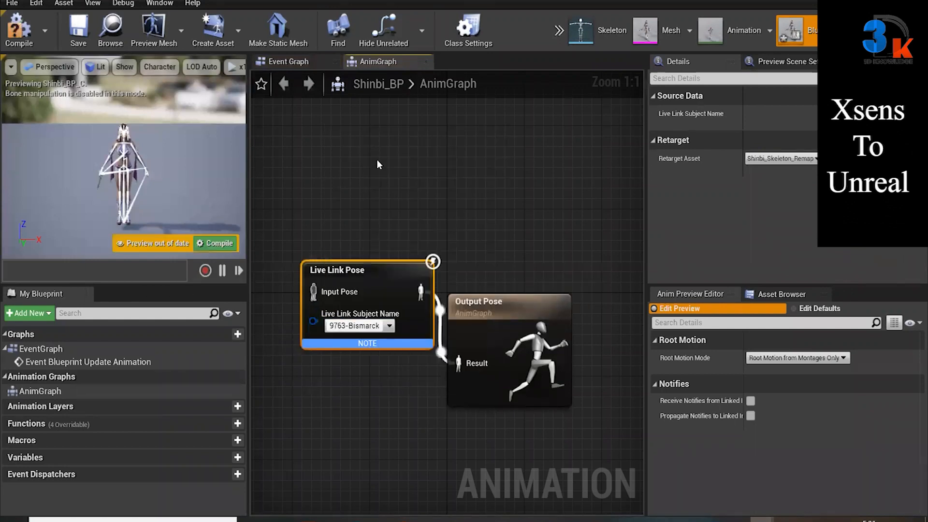
left_click(220, 243)
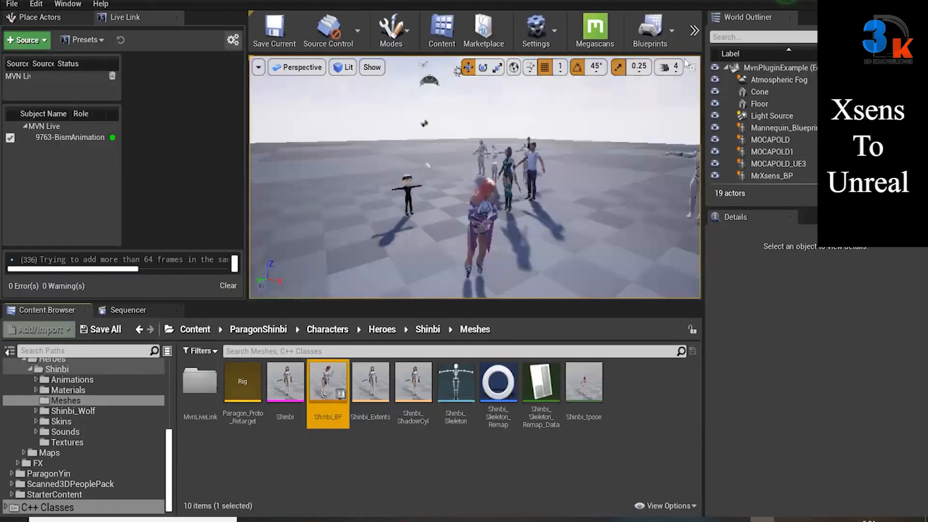
Switch to Xsens MVN and set the scenario to Single Level in the demo_210705 motion capture configuration
left_click(695, 30)
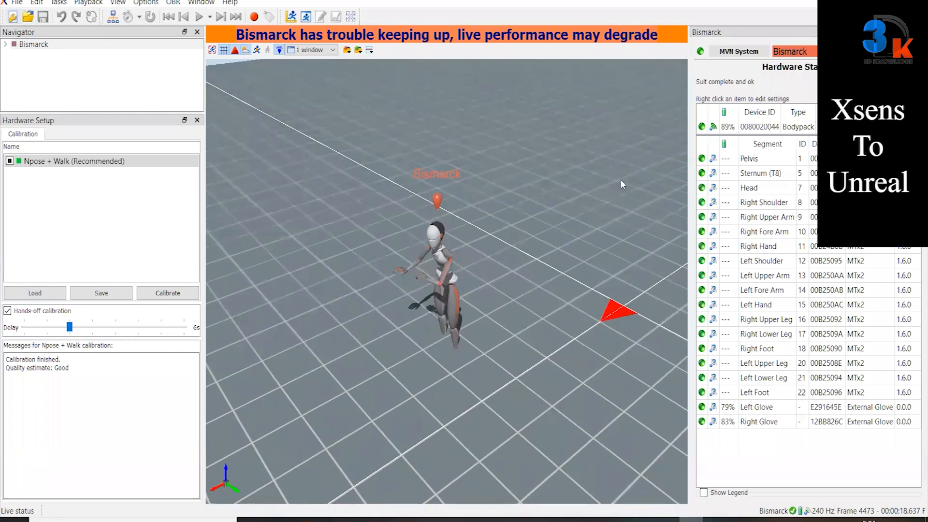
key("ctrl+n")
left_click(518, 130)
left_click(520, 144)
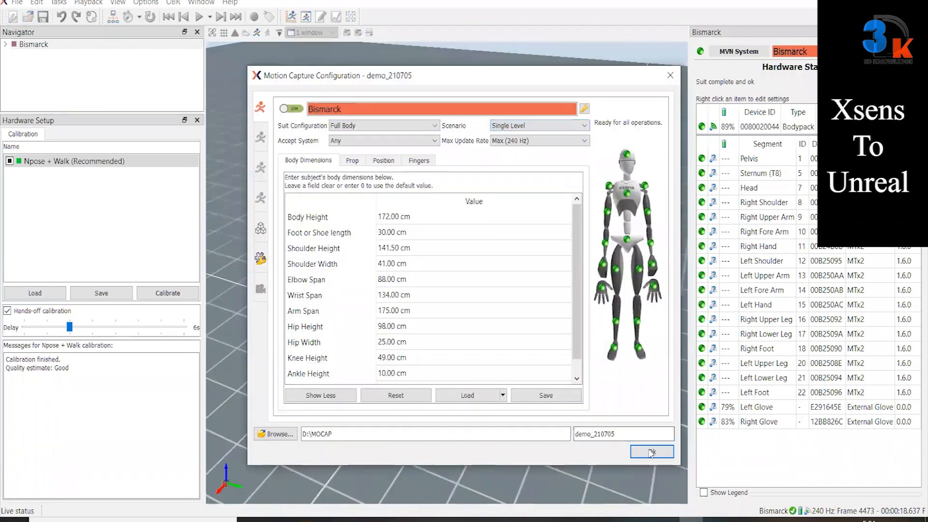
left_click(651, 451)
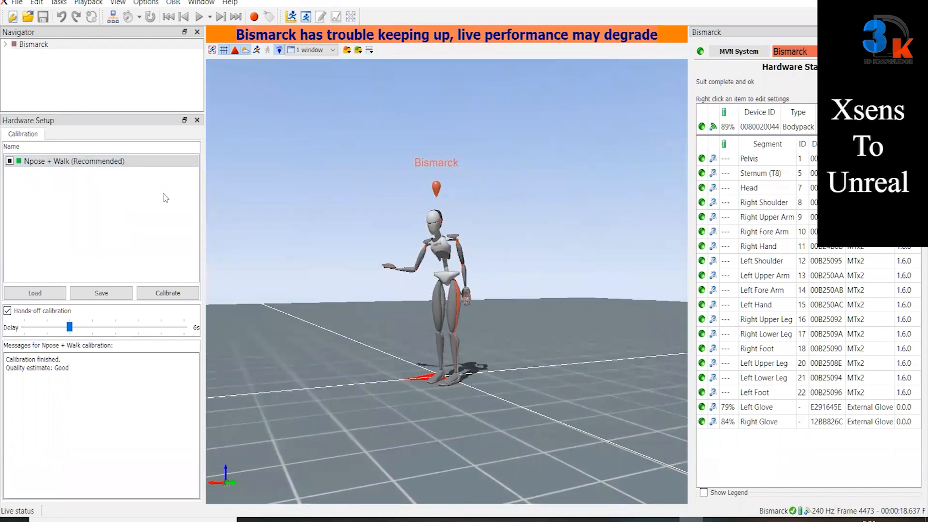
Save the current Npose + Walk calibration and try to load a stored calibration
left_click(105, 294)
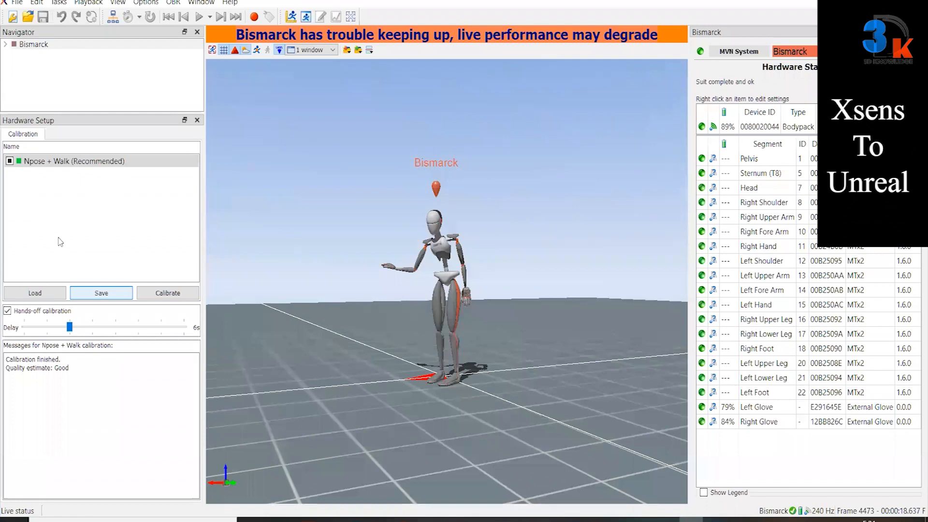
left_click(35, 294)
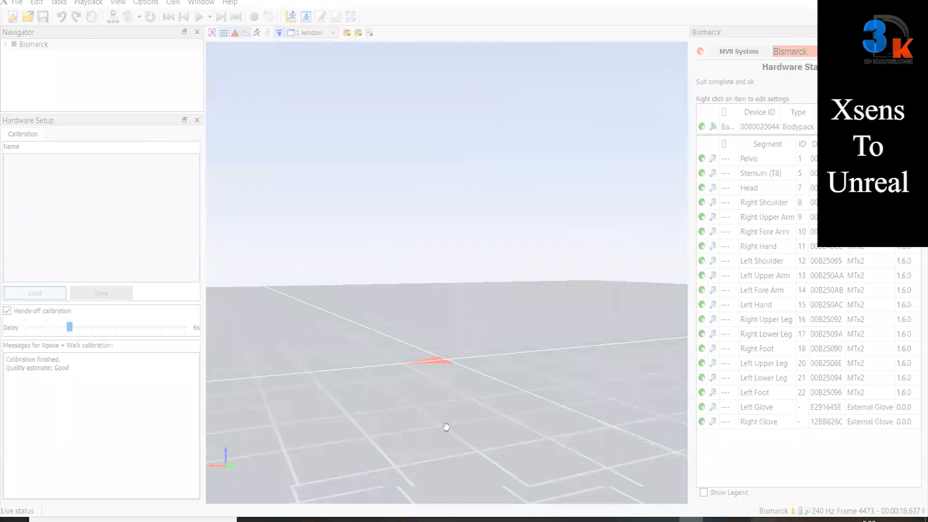
Close the unresponsive Xsens MVN program, relaunch Xsens MVN 2021.0.1 and dismiss its welcome window
left_click(762, 520)
left_click(692, 520)
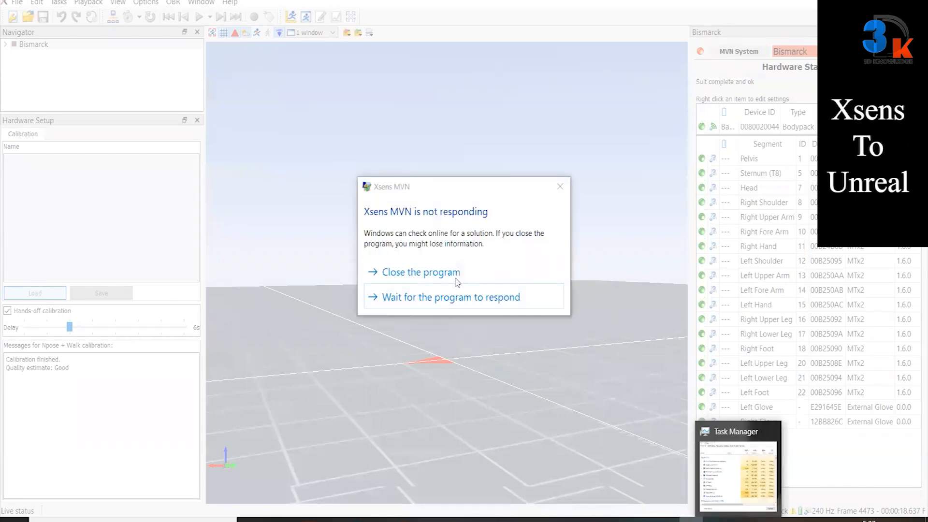
left_click(452, 280)
left_click(14, 519)
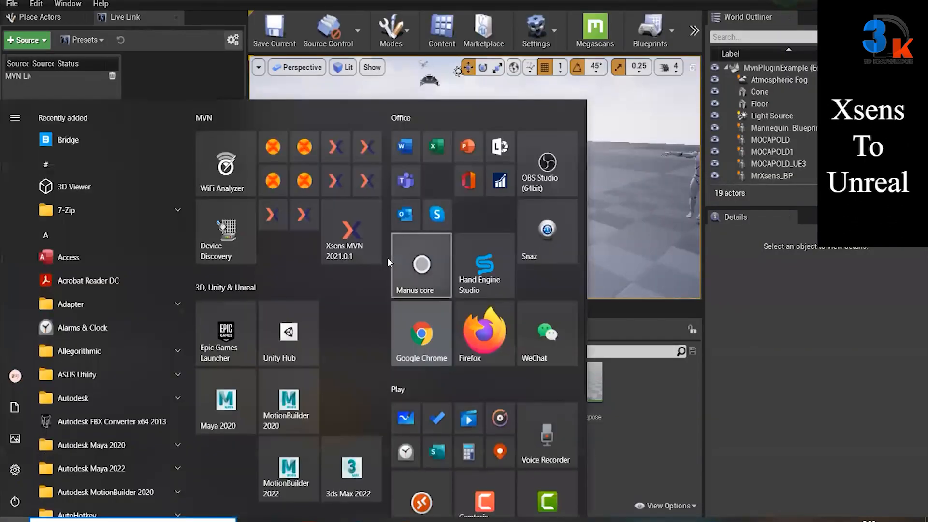
left_click(345, 245)
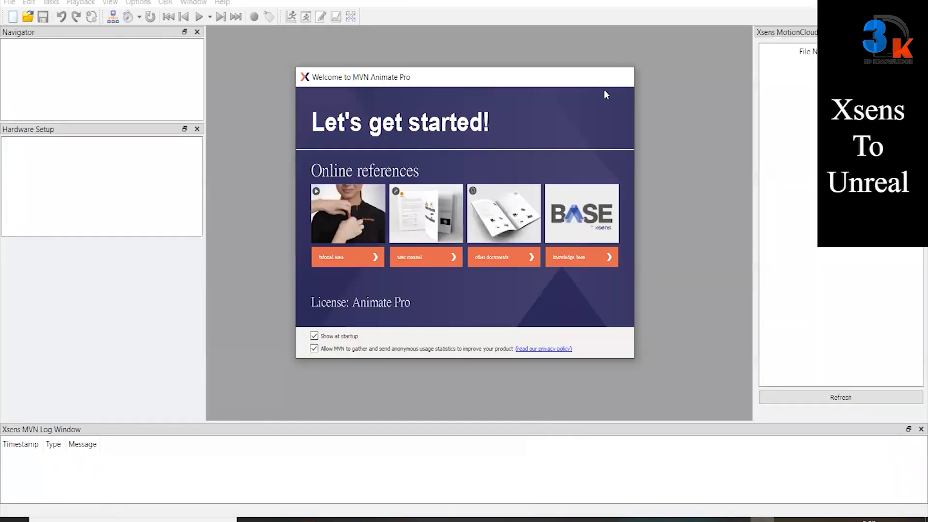
left_click(623, 77)
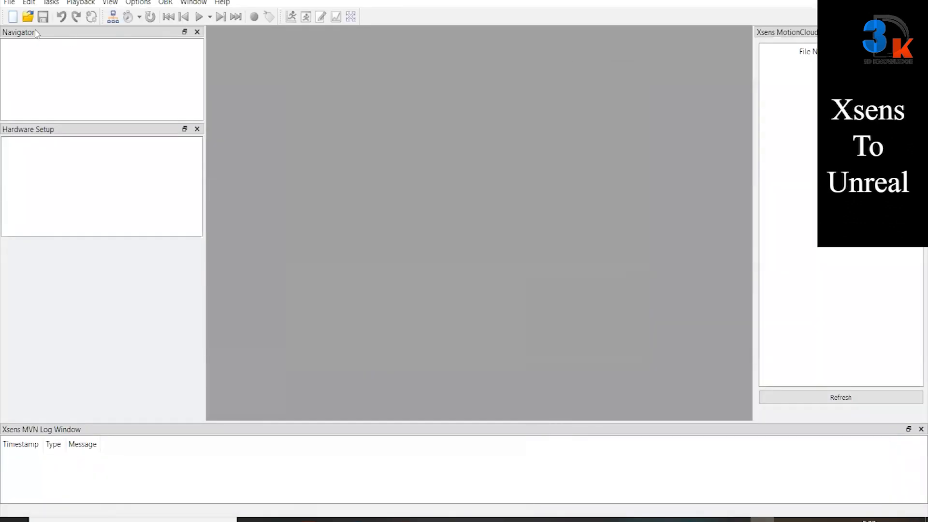
Create a new live session named demo_210705 and load stored body dimensions with 172 cm body height and 30 cm foot length
left_click(12, 17)
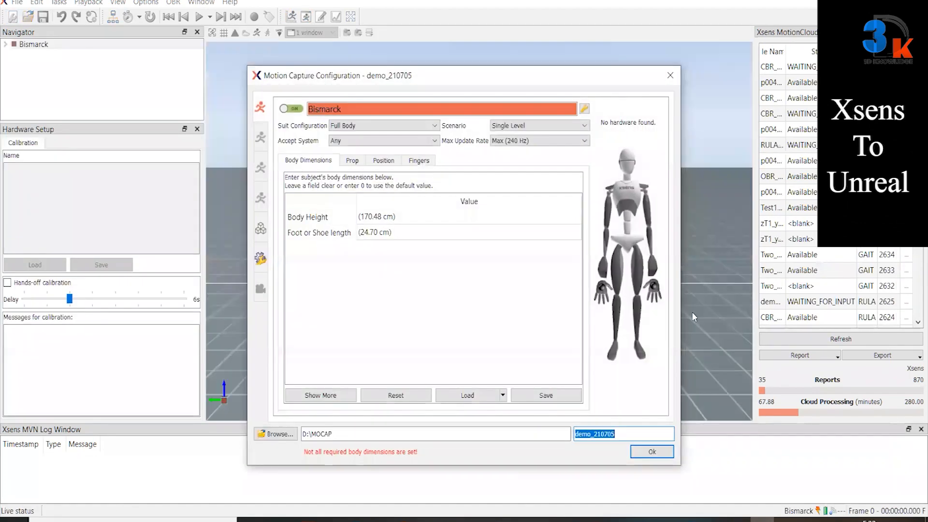
left_click(506, 398)
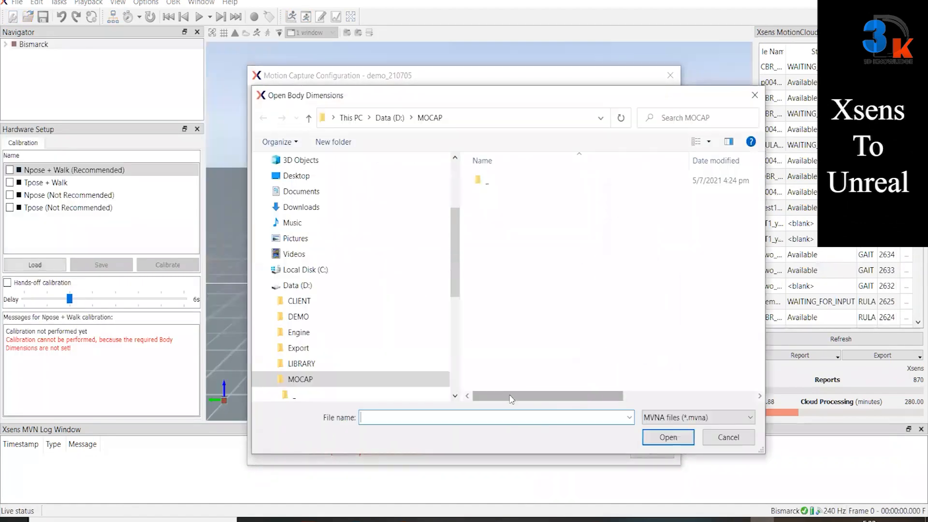
left_click(725, 437)
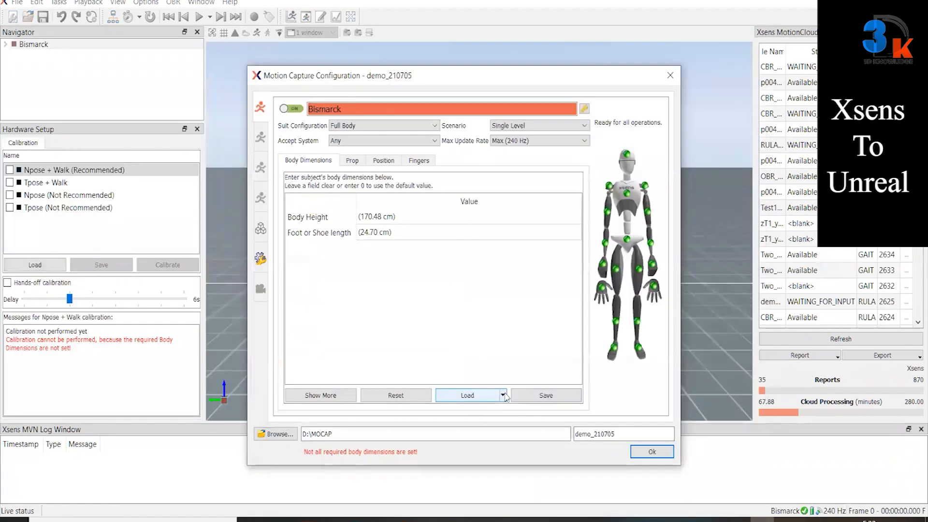
left_click(503, 395)
left_click(482, 256)
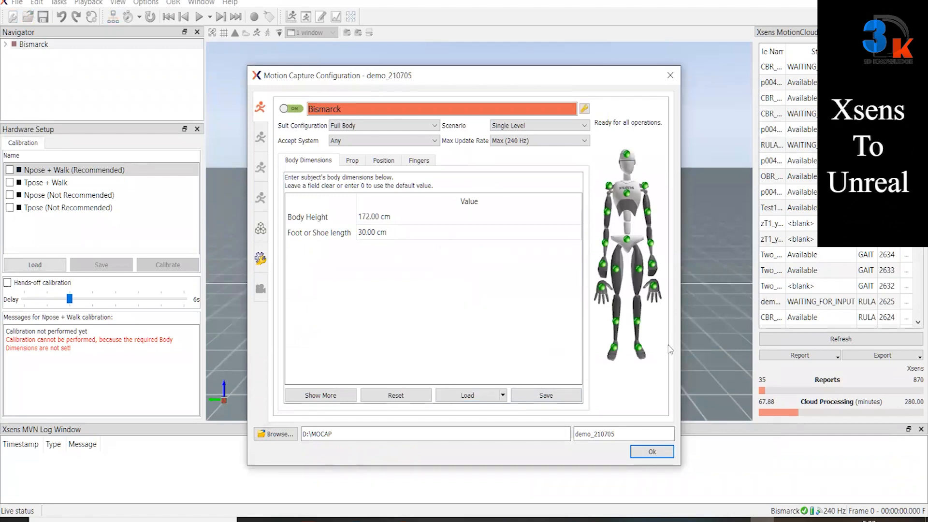
left_click(662, 452)
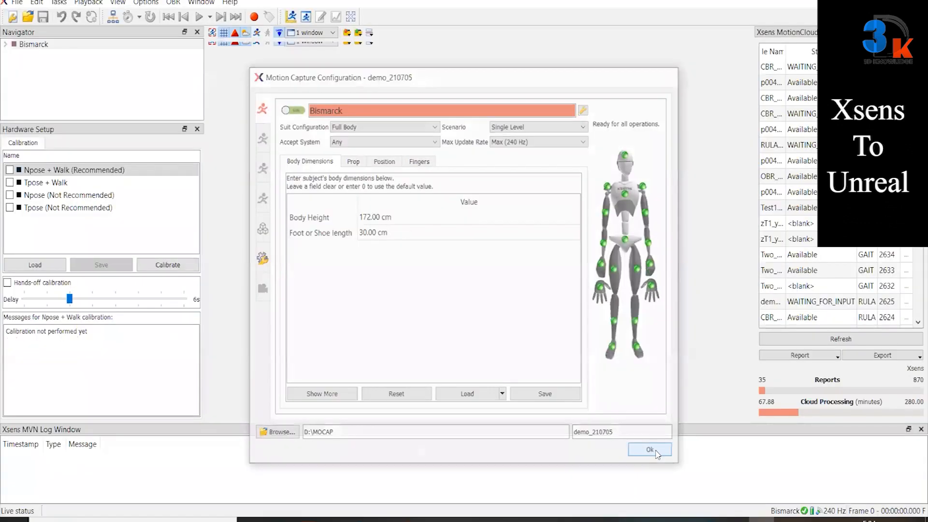
left_click(651, 447)
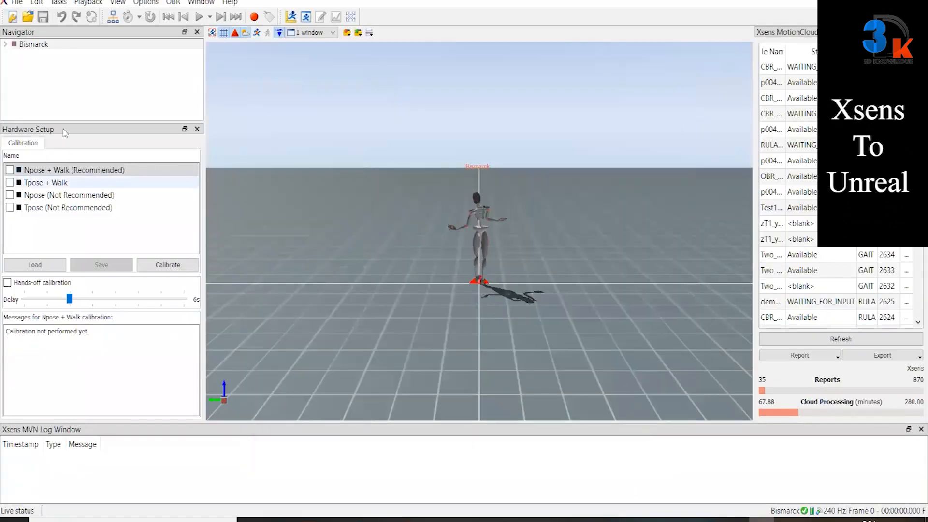
Calibrate the performer with Npose + Walk, using hands-off calibration with a 6 s delay
left_click(67, 45)
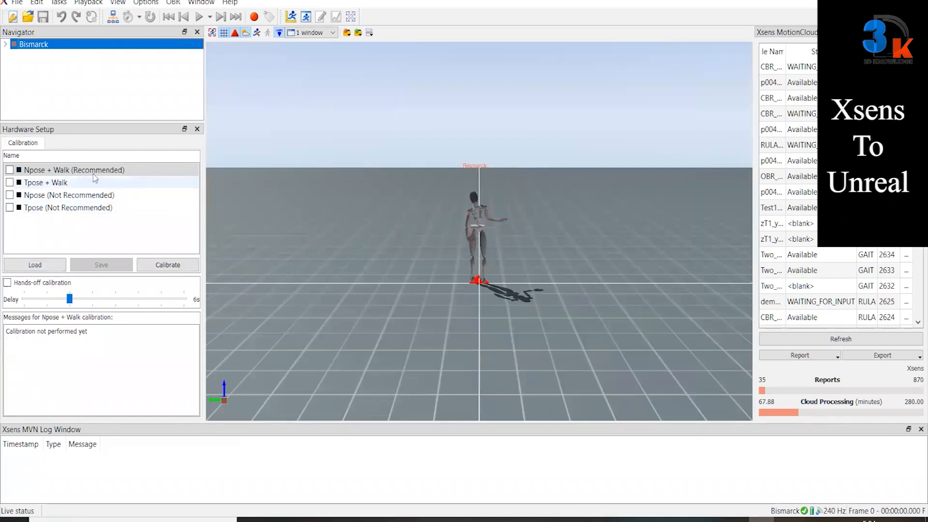
left_click(51, 171)
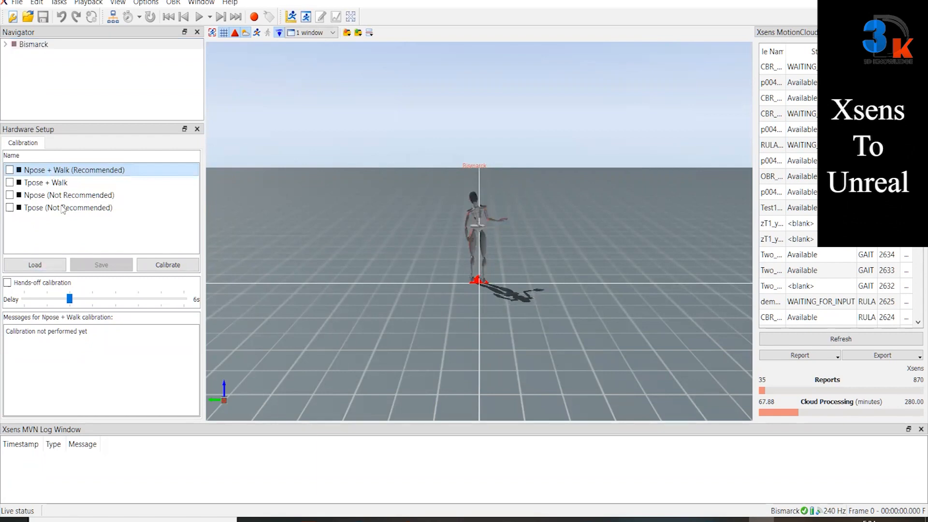
left_click(22, 284)
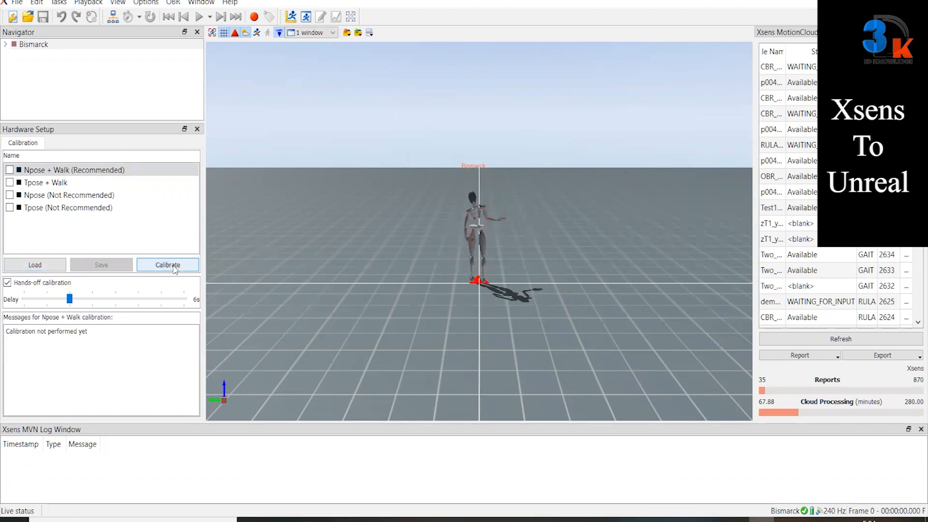
left_click(196, 265)
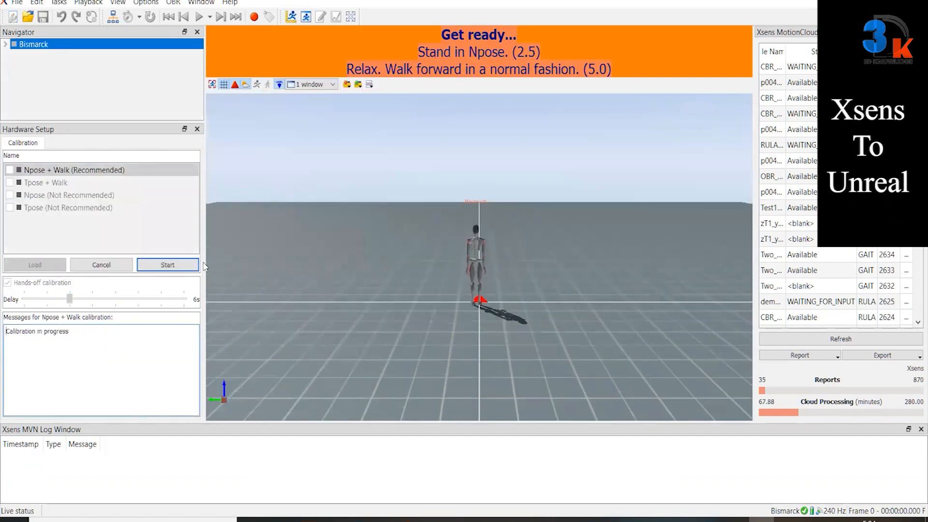
left_click(195, 266)
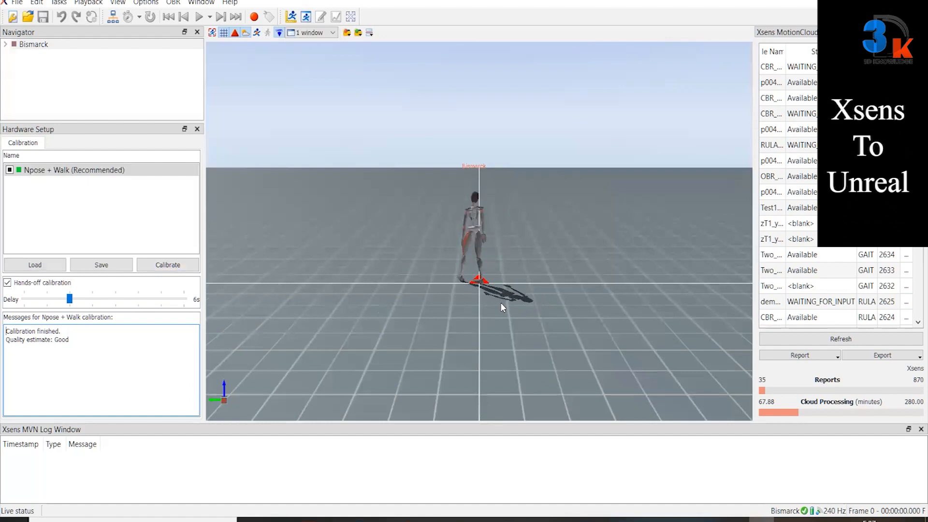
Inspect the calibrated avatar, switch to Unreal Editor and play the level to check Shinbi's live motion up close, ending with playback stopped
scroll(364, 233, "up", 4)
left_click_drag(364, 233, 521, 224)
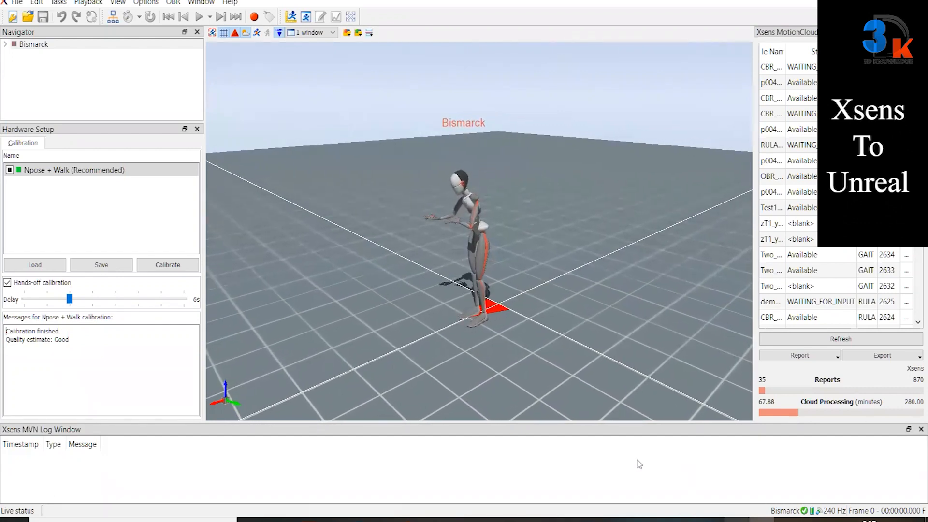
left_click(736, 519)
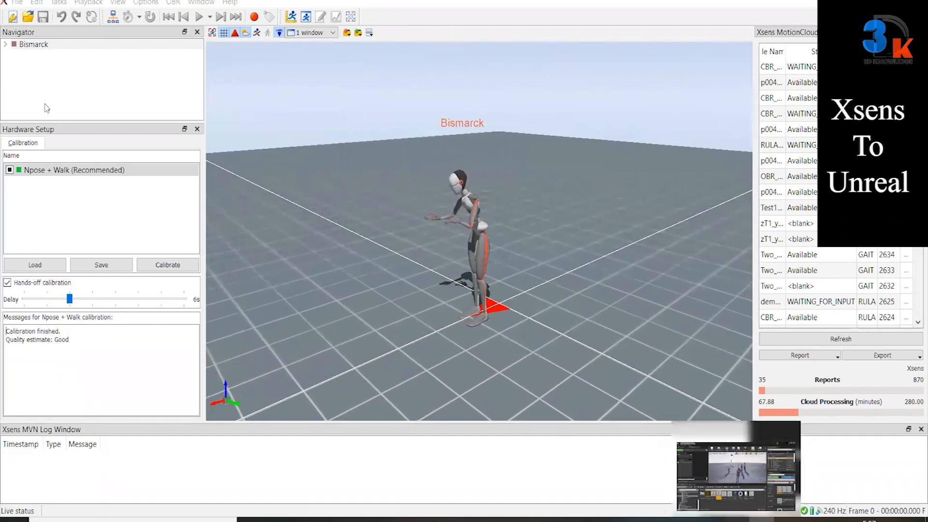
left_click(694, 30)
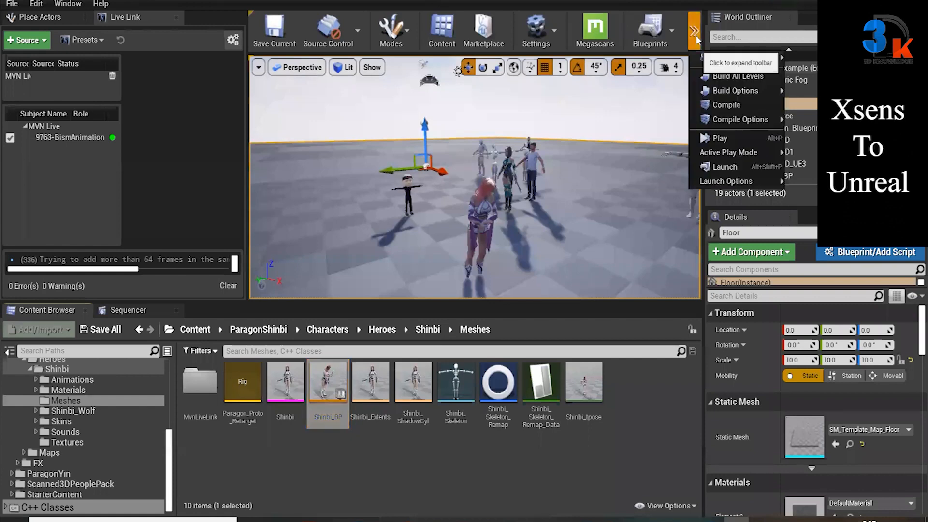
left_click(703, 135)
left_click(475, 176)
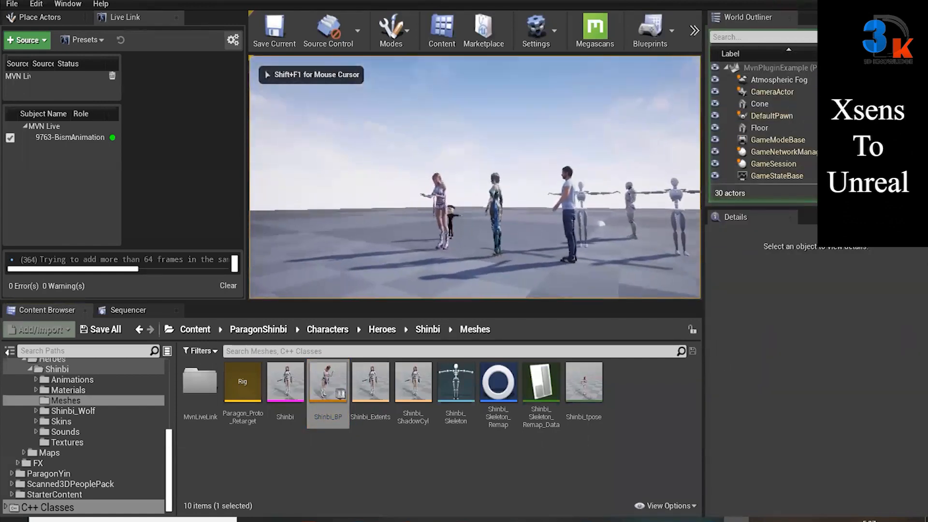
key("w")
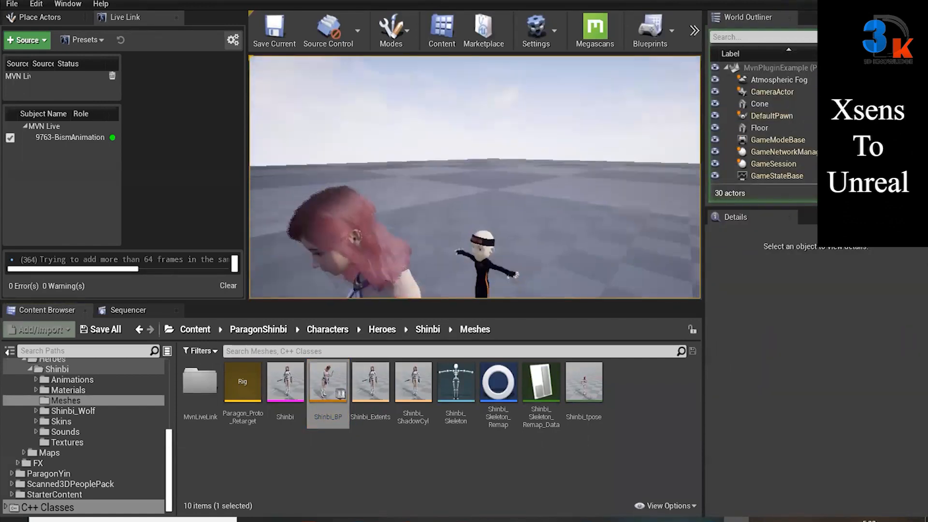
key("s")
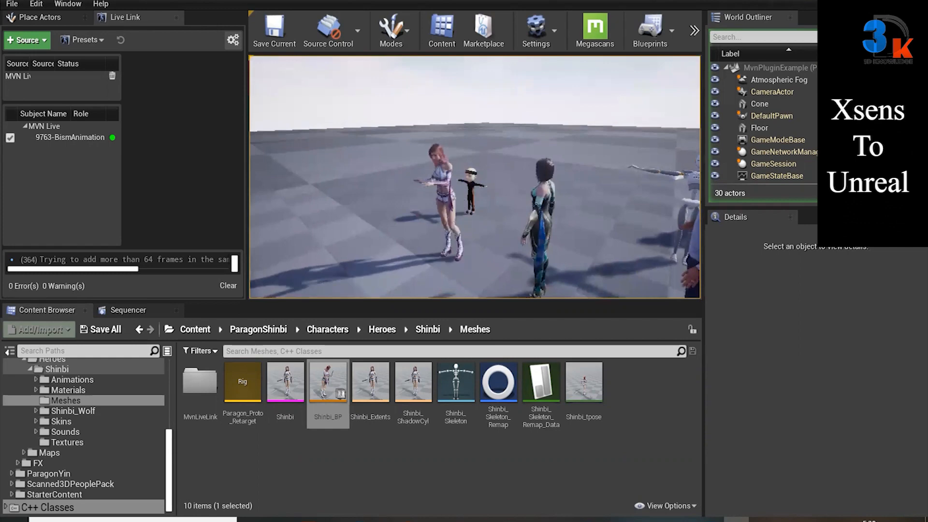
key("Escape")
Select the small MrXsens character in the level, locate its MrXsens_BP asset in the content folders and open that animation blueprint
left_click(391, 261)
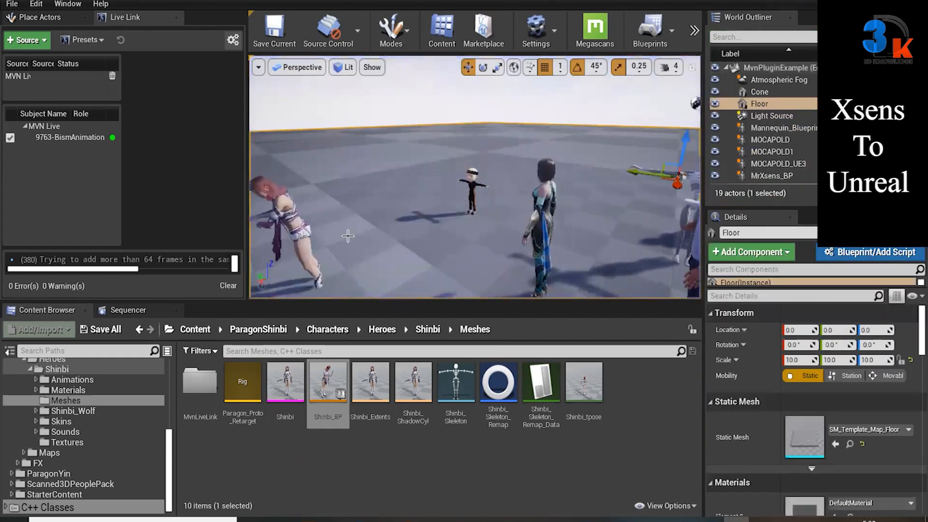
left_click(470, 178)
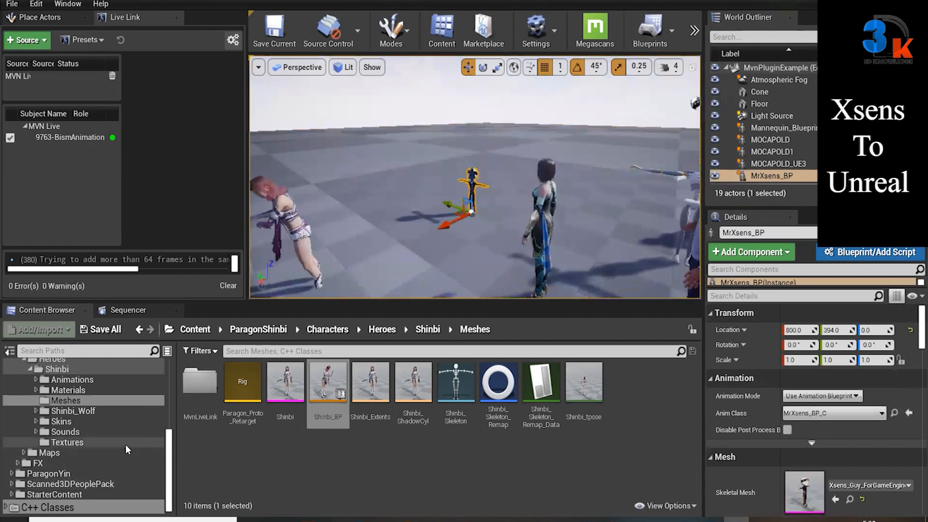
scroll(126, 443, "up", 5)
scroll(120, 424, "up", 3)
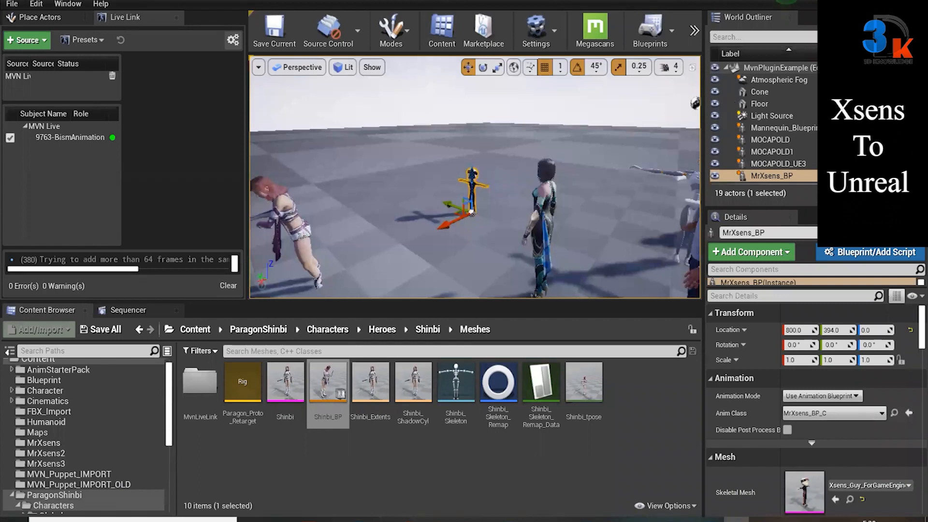
left_click(812, 53)
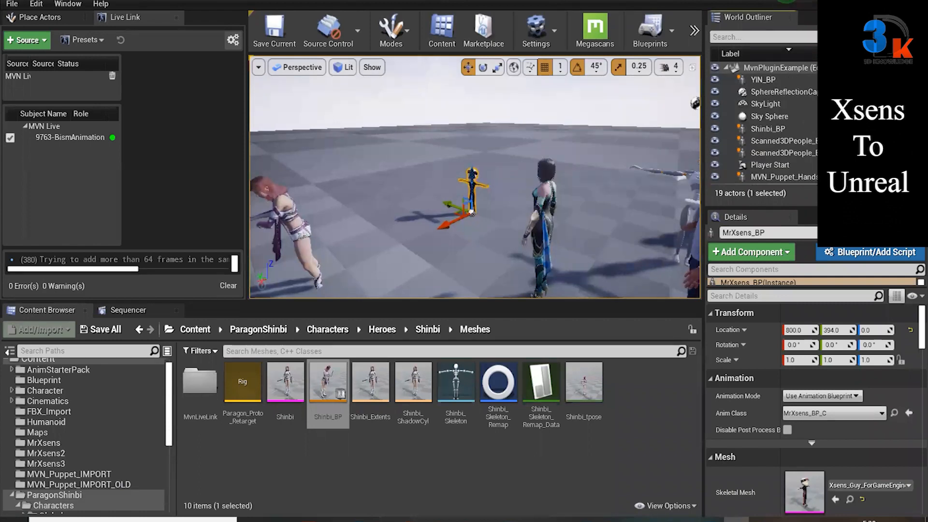
scroll(785, 138, "down", 3)
right_click(784, 138)
left_click(682, 114)
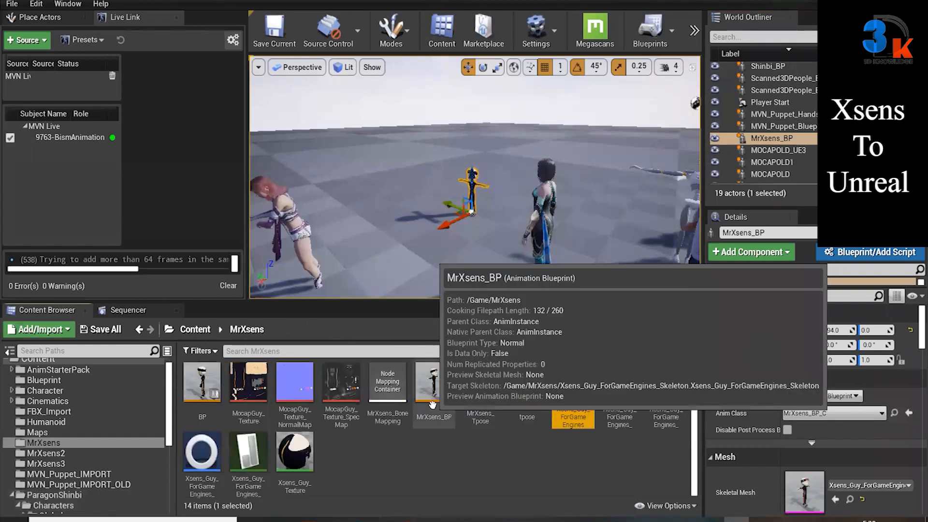
double_click(433, 405)
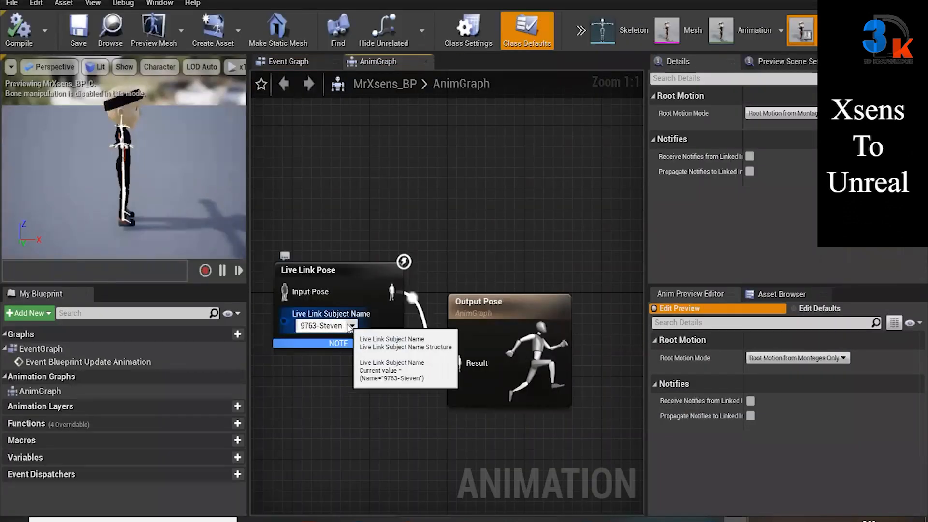
In MrXsens_BP's AnimGraph, set the Live Link Pose subject to the currently streaming MVN performer on port 9763 and compile
left_click(351, 326)
left_click(356, 158)
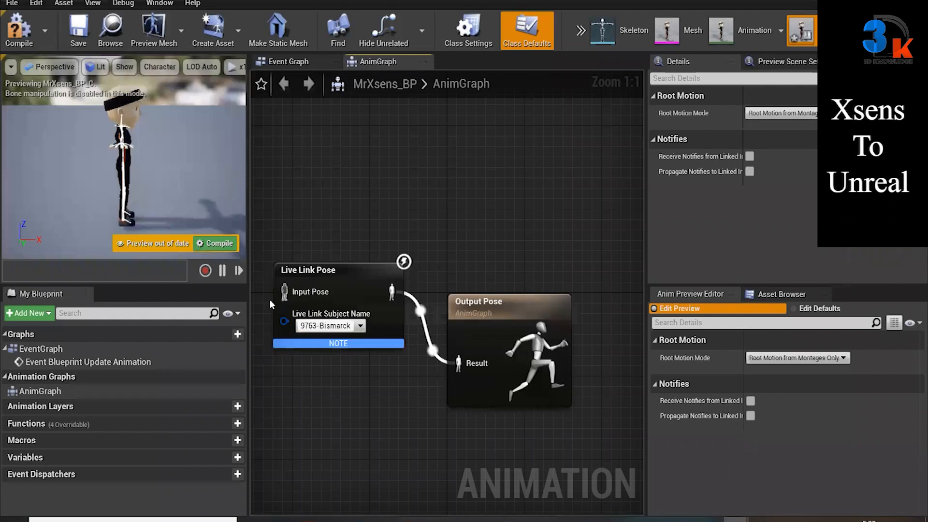
left_click(218, 243)
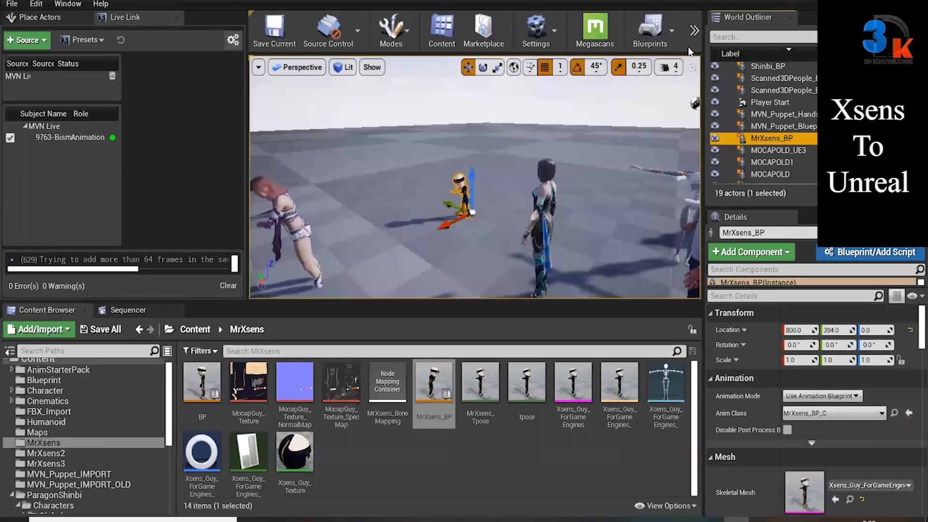
Play the level again and move in toward Shinbi and MrXsens to check both follow the live motion
left_click(692, 47)
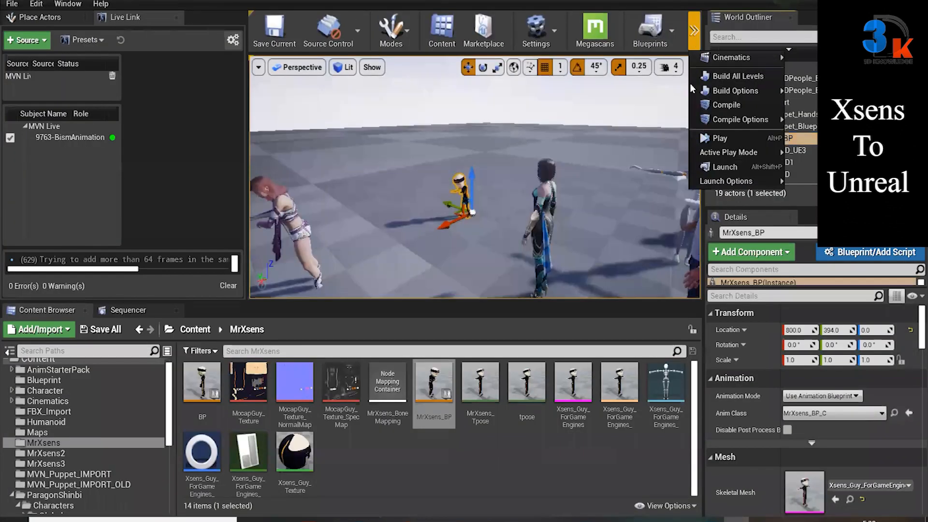
left_click(720, 138)
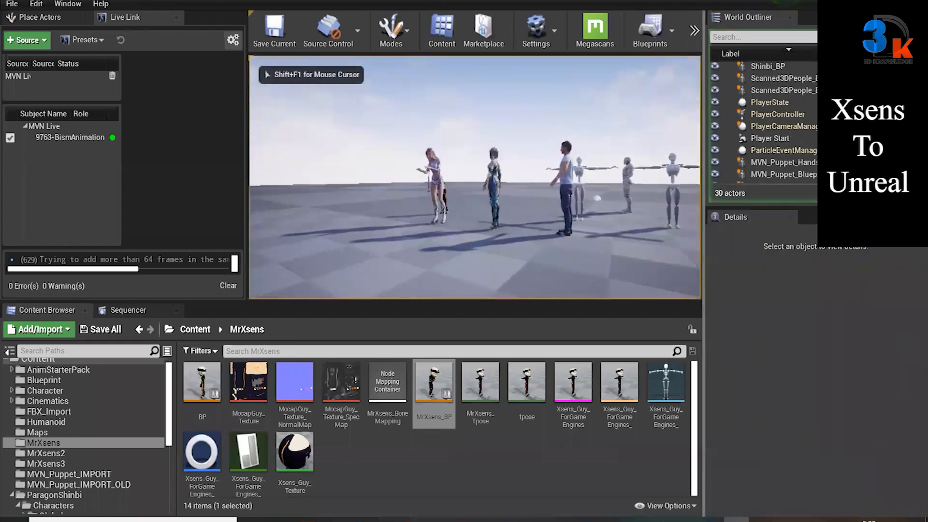
key("w")
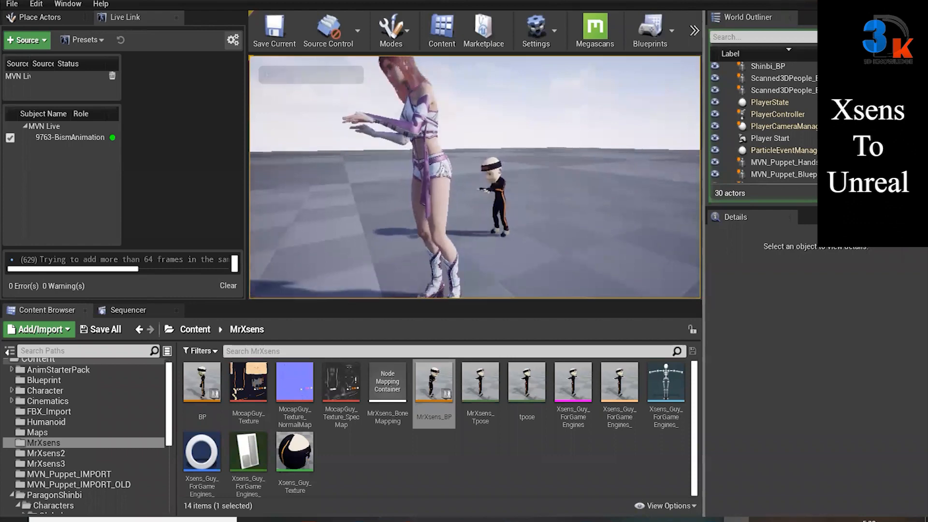